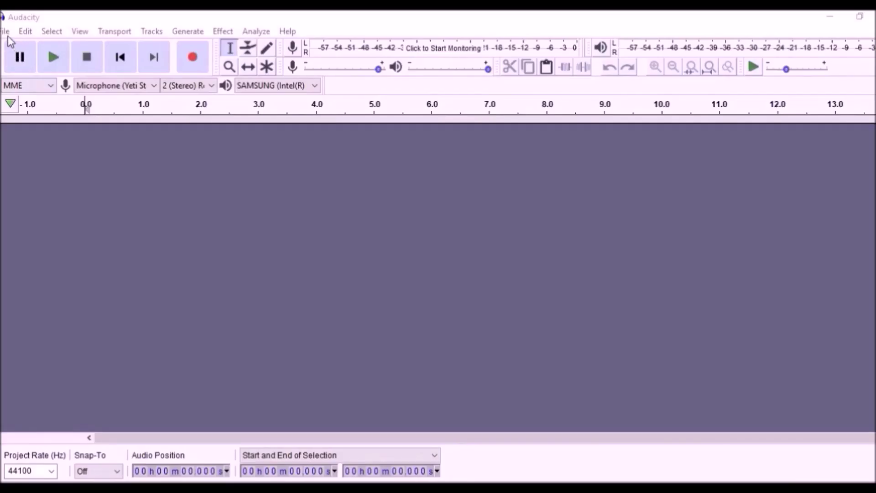
Import the Affirmations1 recording as a mono 22050 Hz track and select the whole track
left_click(6, 33)
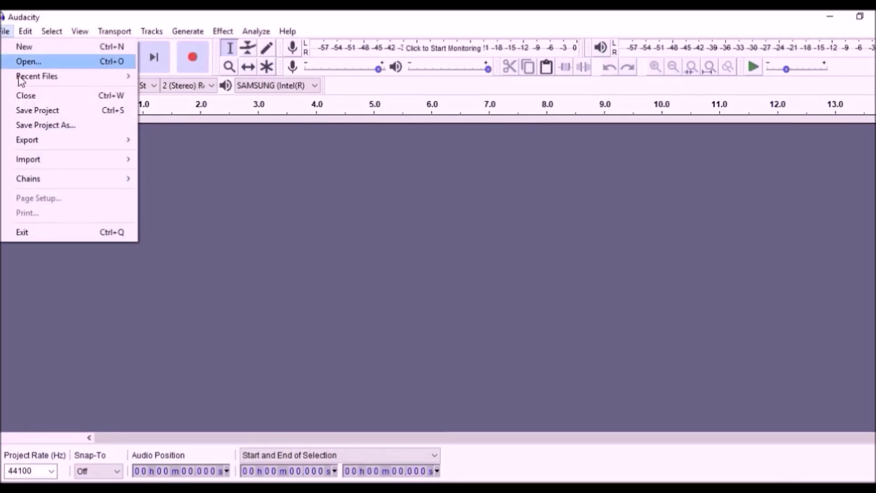
mouse_move(53, 164)
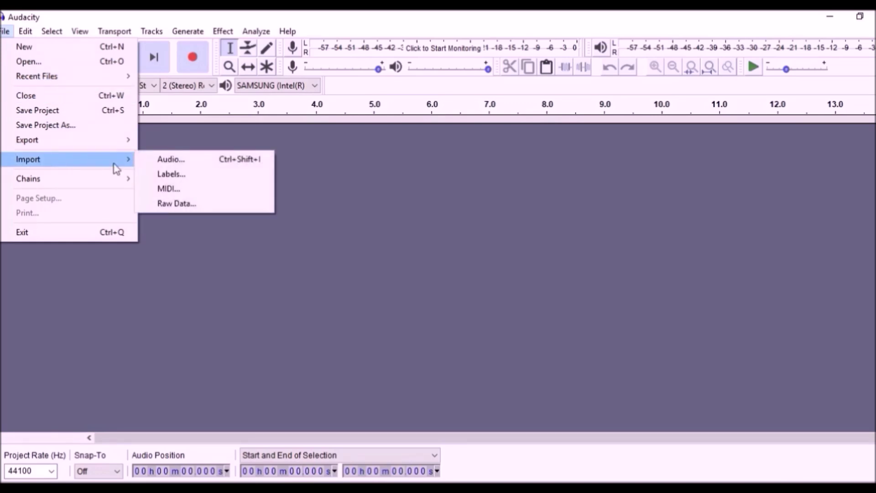
left_click(173, 165)
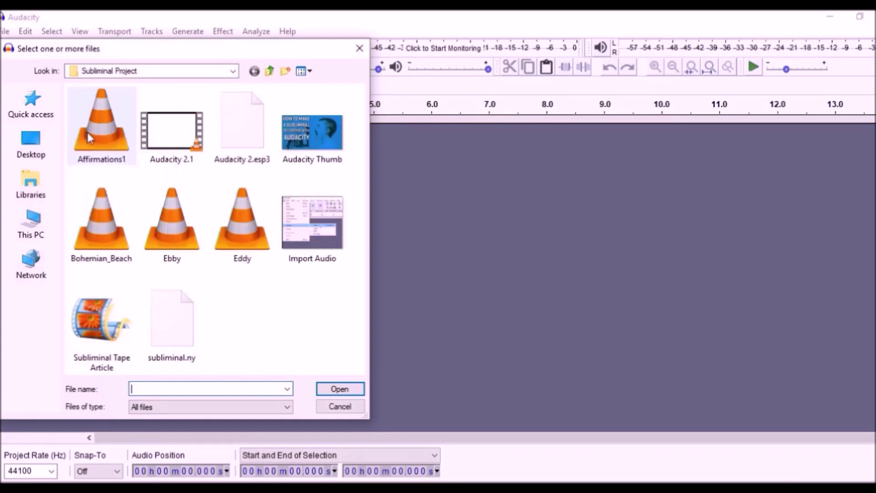
left_click(101, 134)
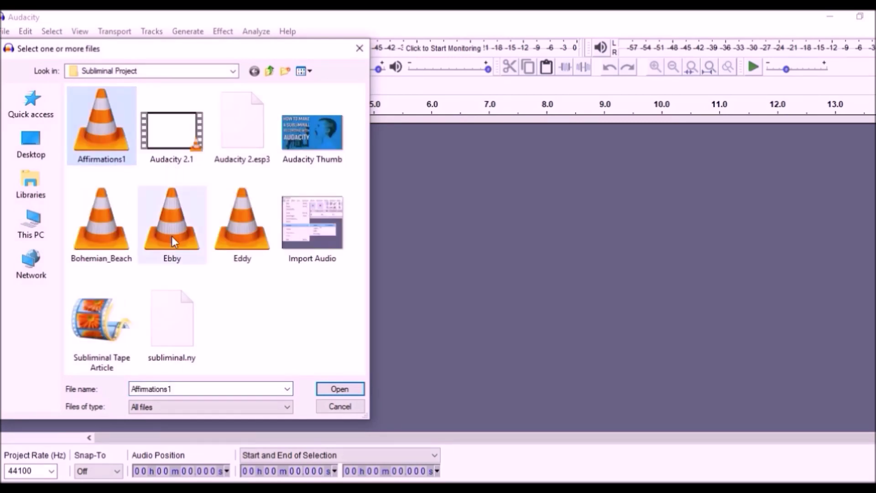
left_click(338, 391)
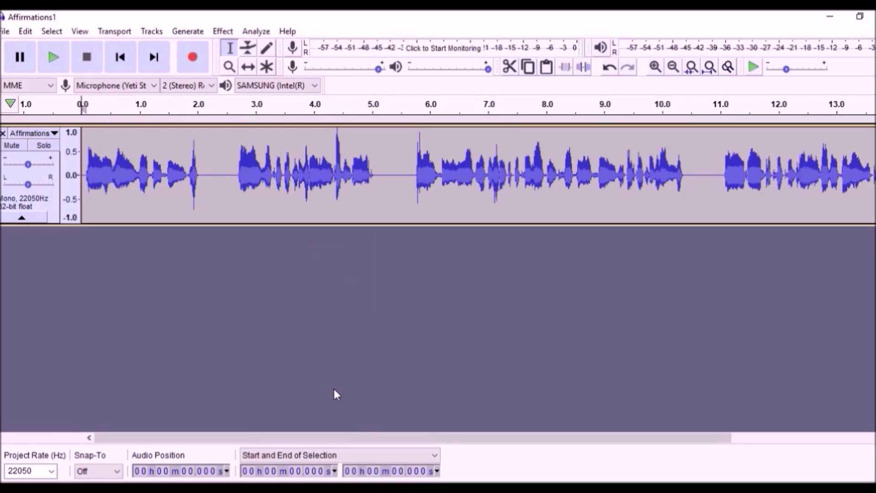
left_click(131, 182)
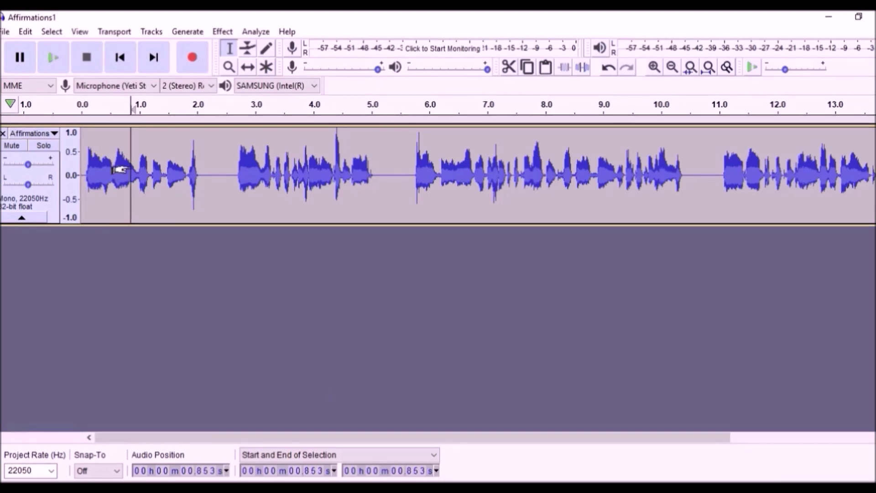
key("ctrl+a")
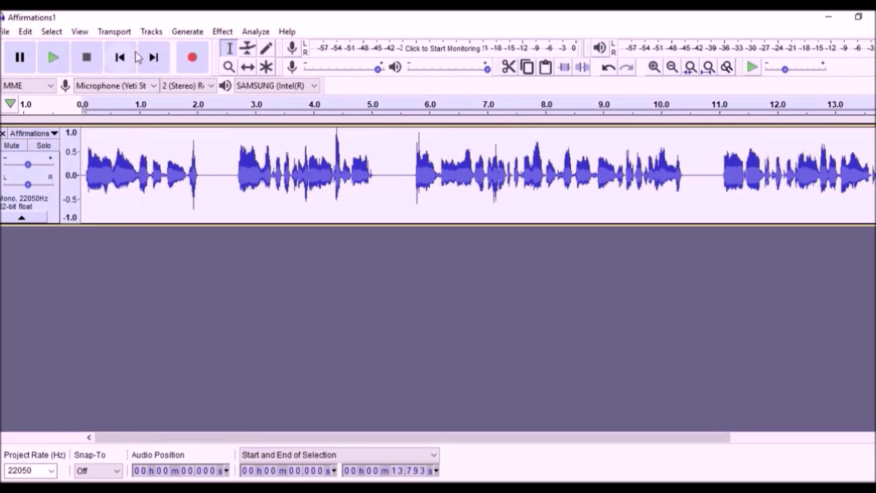
Resample the Affirmations track to a new sample rate of 44100 Hz
left_click(146, 33)
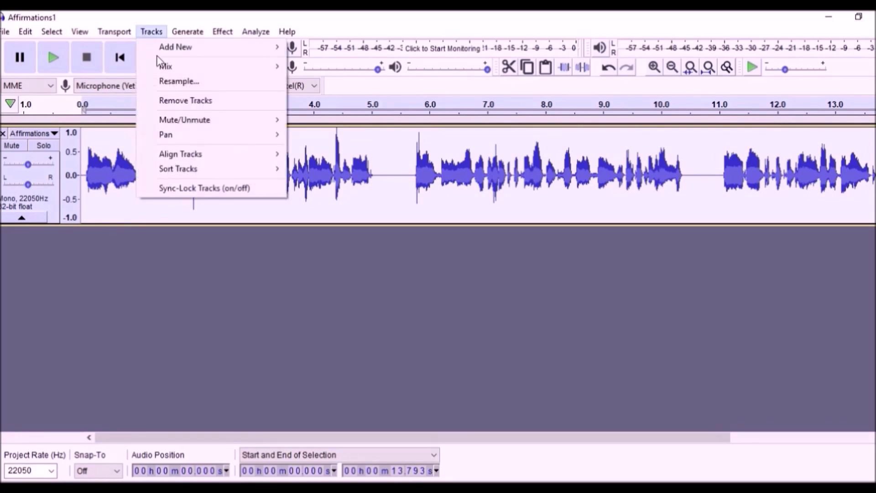
left_click(168, 81)
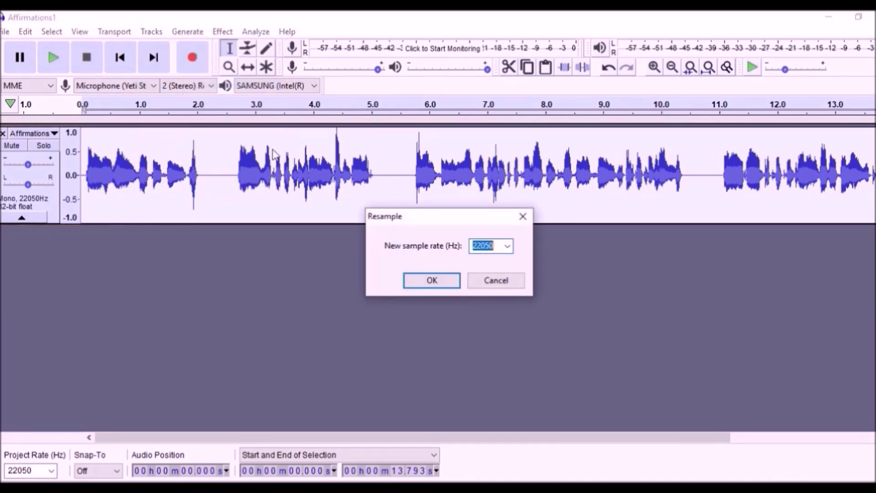
left_click(508, 249)
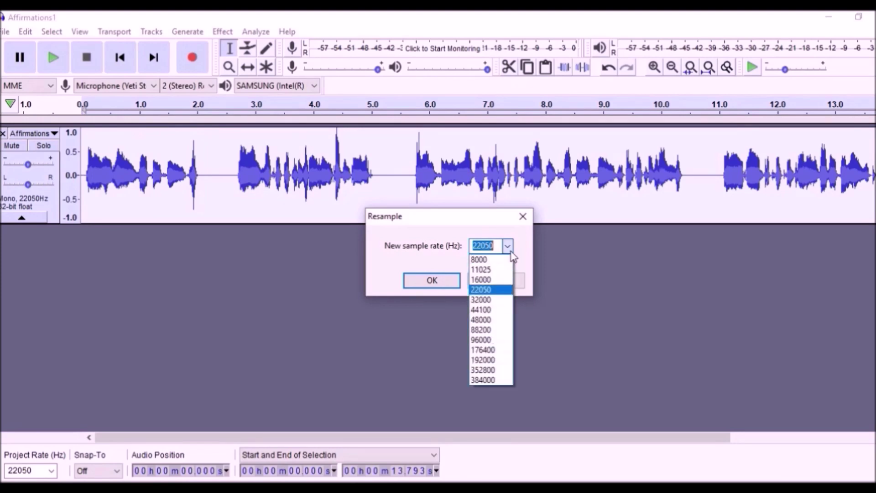
left_click(501, 311)
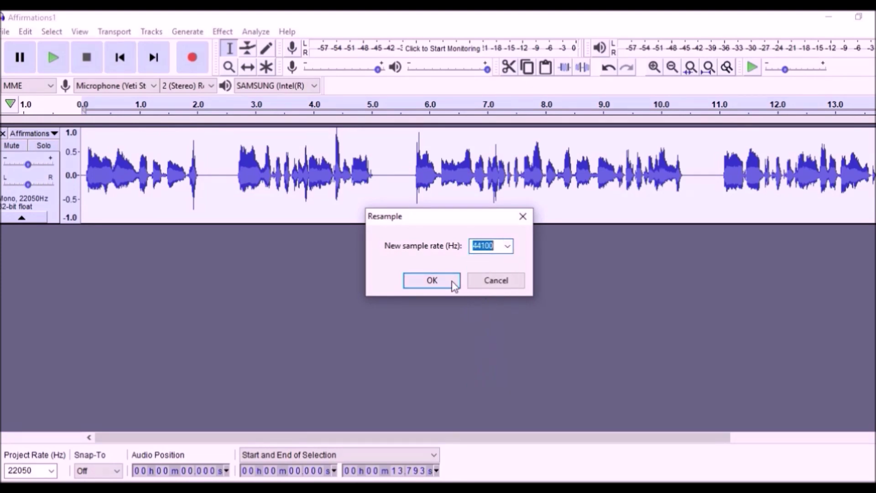
left_click(431, 281)
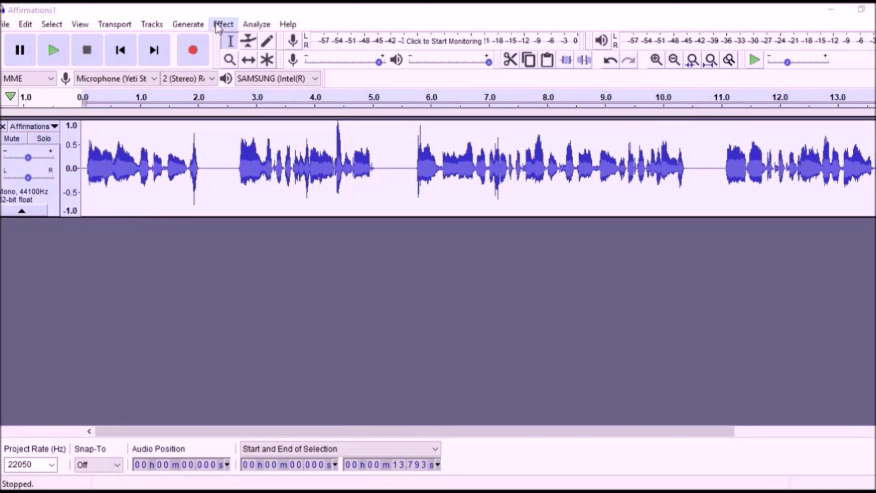
left_click(220, 25)
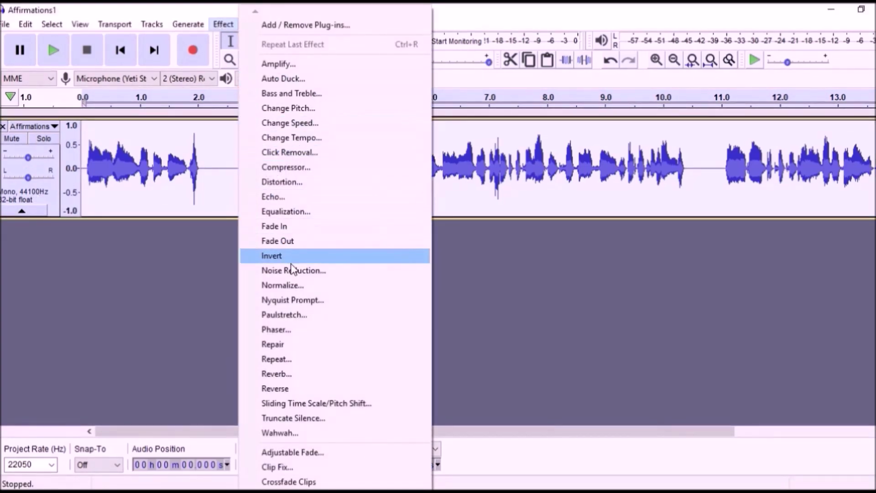
Load subliminal.ny into the Nyquist Prompt and apply it with a 17500 Hz carrier
left_click(295, 300)
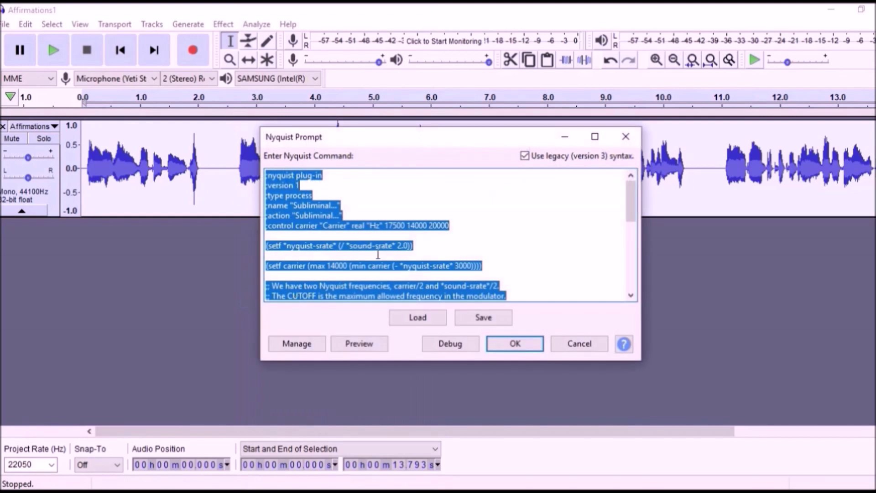
key("Delete")
left_click(416, 318)
left_click(485, 259)
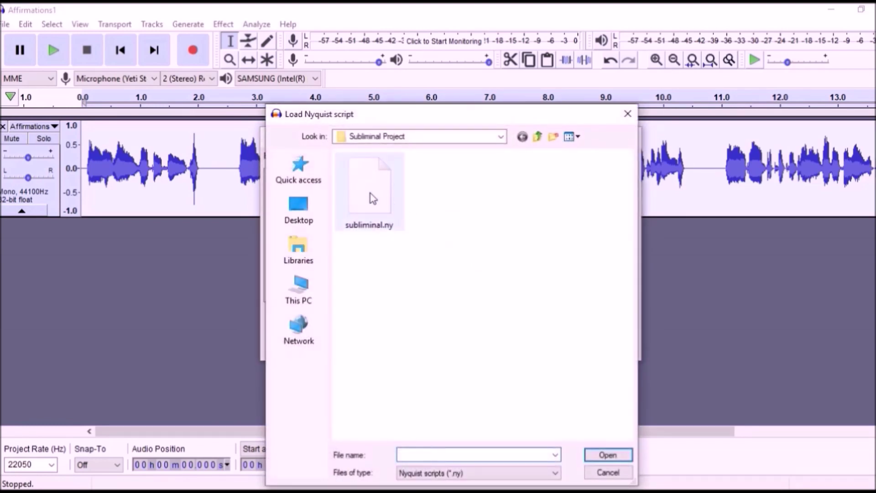
left_click(387, 201)
left_click(591, 455)
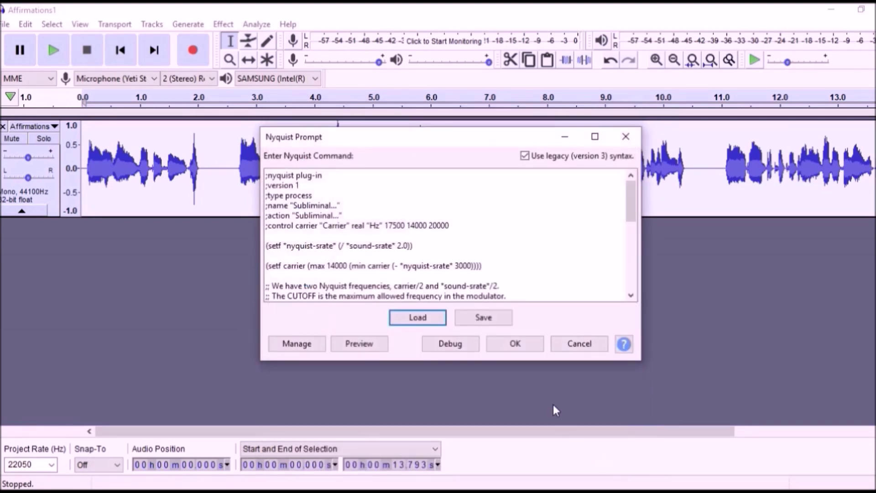
left_click(522, 344)
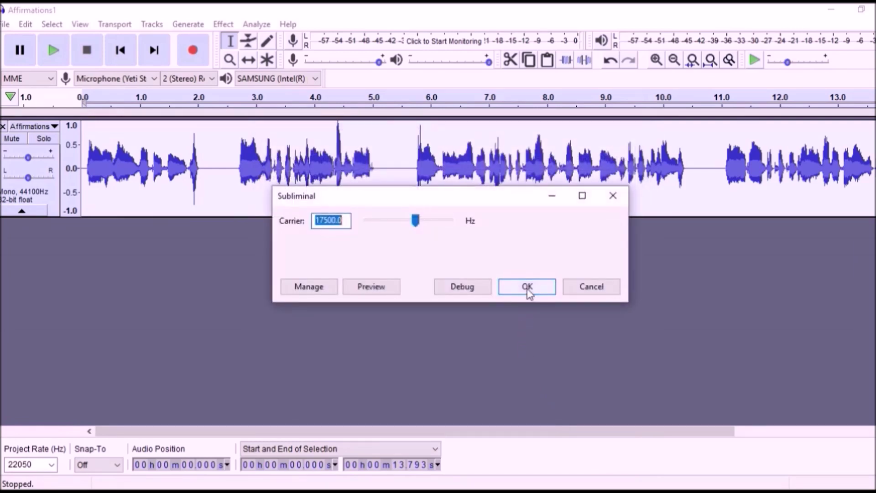
left_click(528, 288)
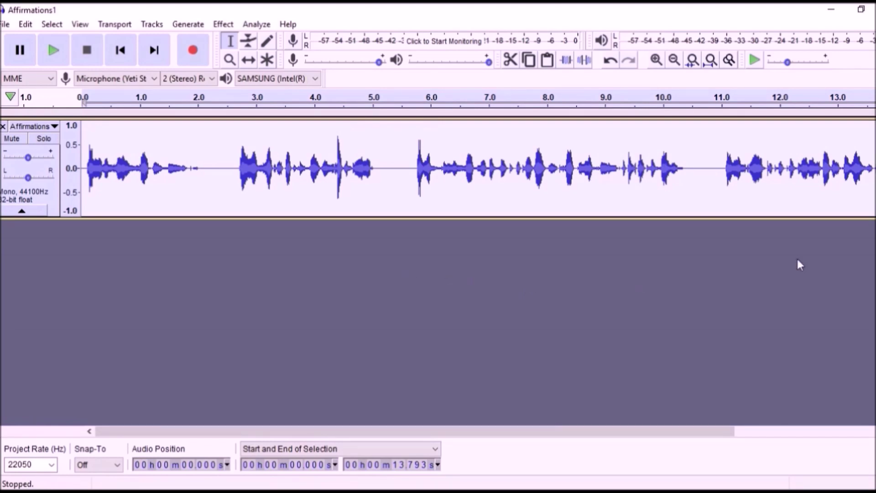
Import the Ebby music file as a second, stereo track
left_click(5, 24)
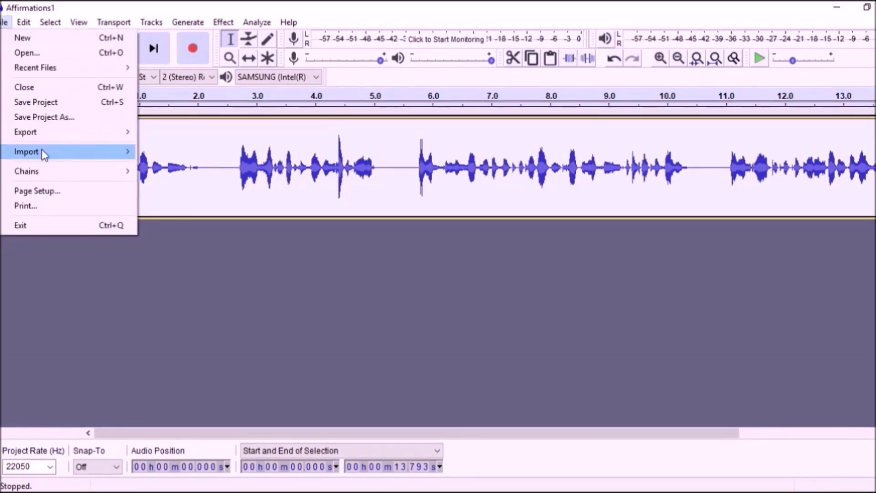
mouse_move(42, 151)
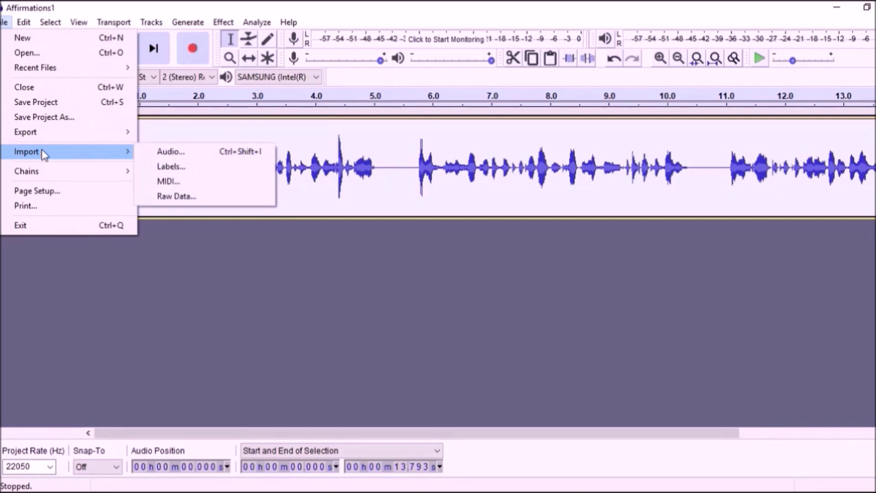
left_click(177, 154)
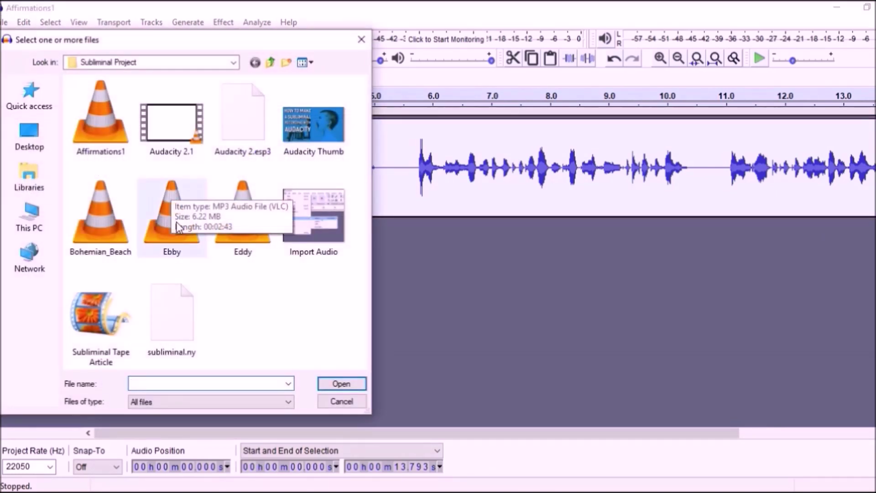
left_click(177, 222)
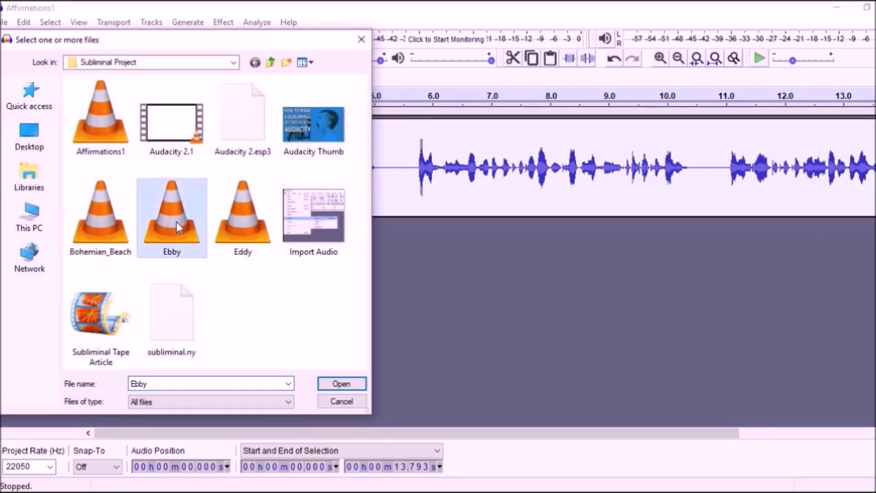
left_click(341, 385)
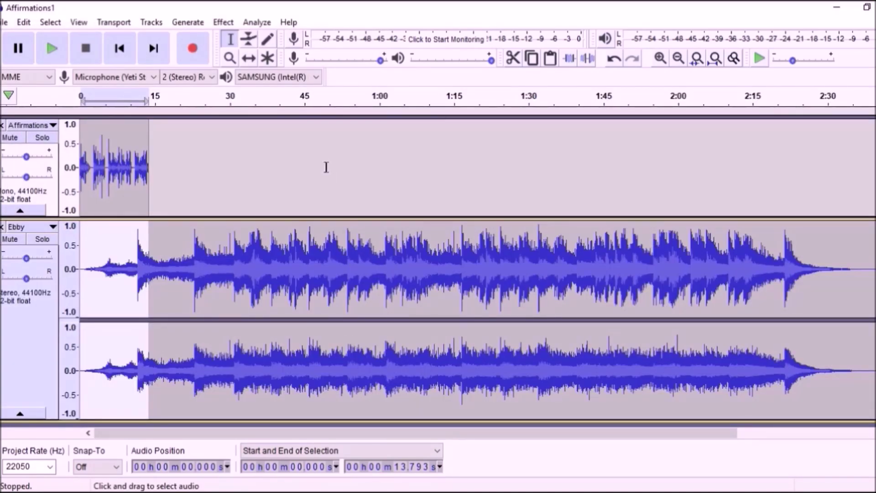
Select the affirmations clip and paste another copy of it at 15 seconds
left_click(129, 167)
left_click_drag(154, 168, 82, 181)
left_click(156, 178)
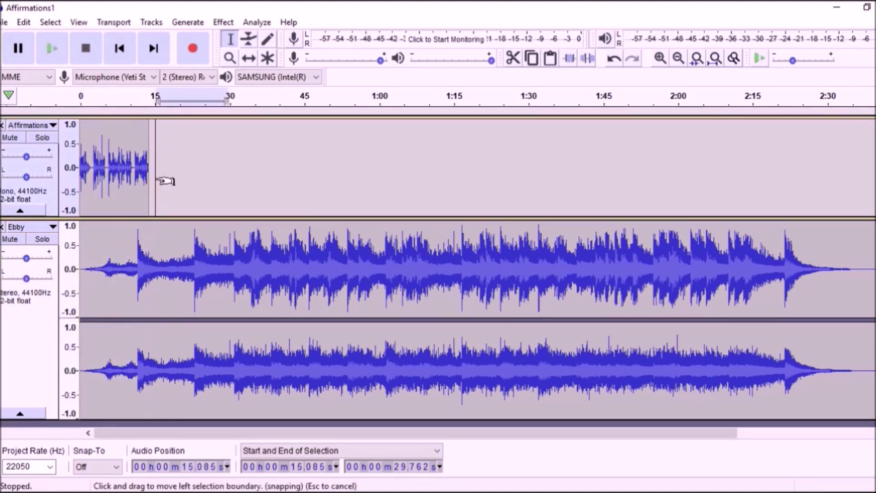
key("ctrl+v")
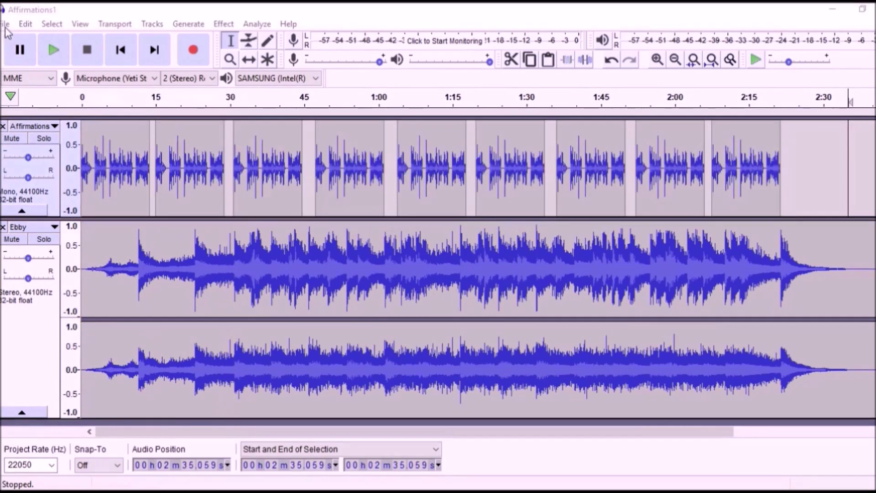
left_click(5, 25)
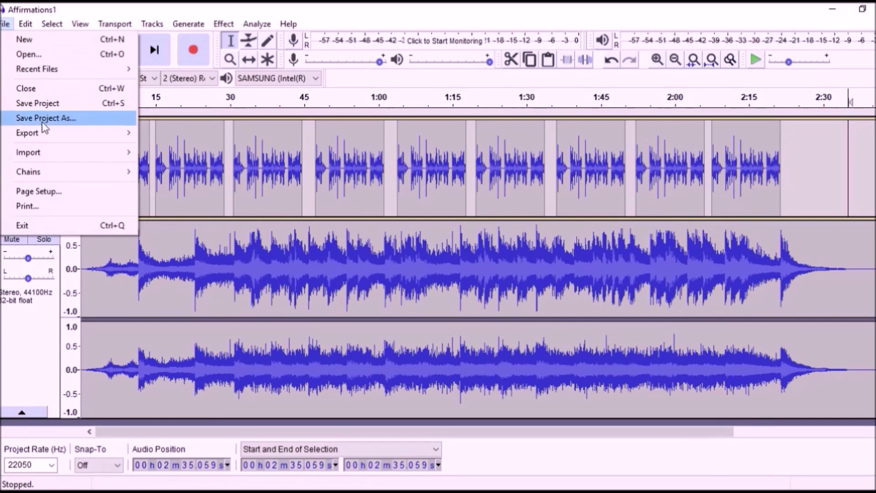
Export the mix as the MP3 'Subliminal 1', accepting the stereo mixdown and default tags
mouse_move(21, 133)
left_click(182, 134)
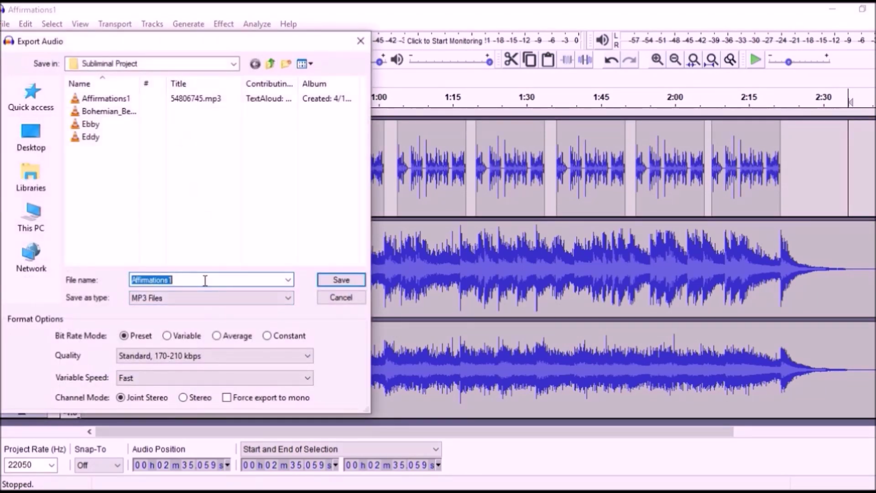
type("Subliminal 1")
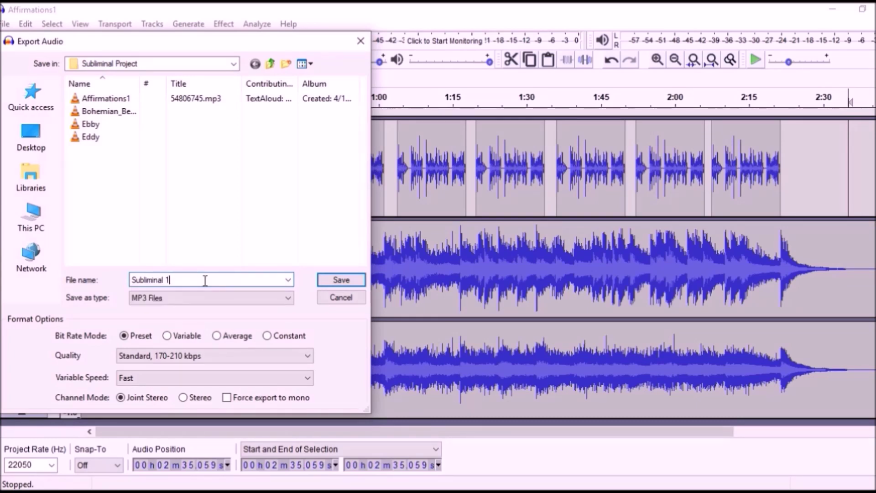
left_click(341, 280)
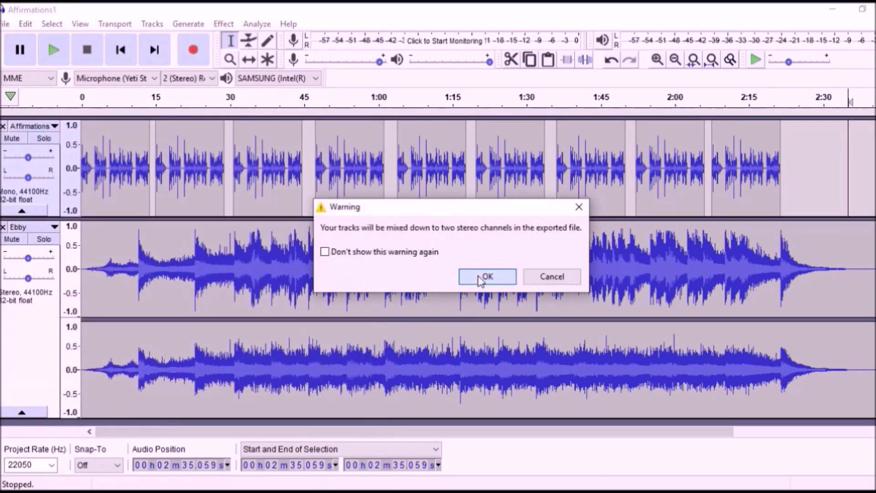
left_click(486, 276)
left_click(515, 371)
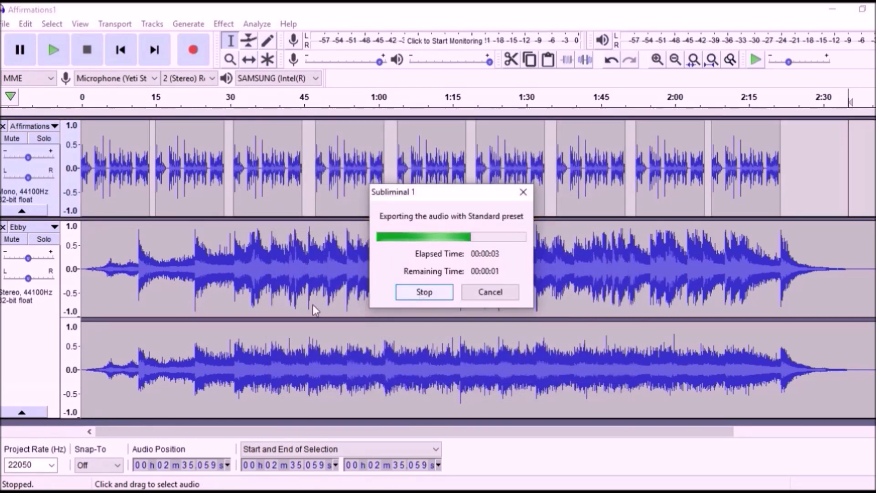
Close the Affirmations1 project without saving its changes
left_click(6, 23)
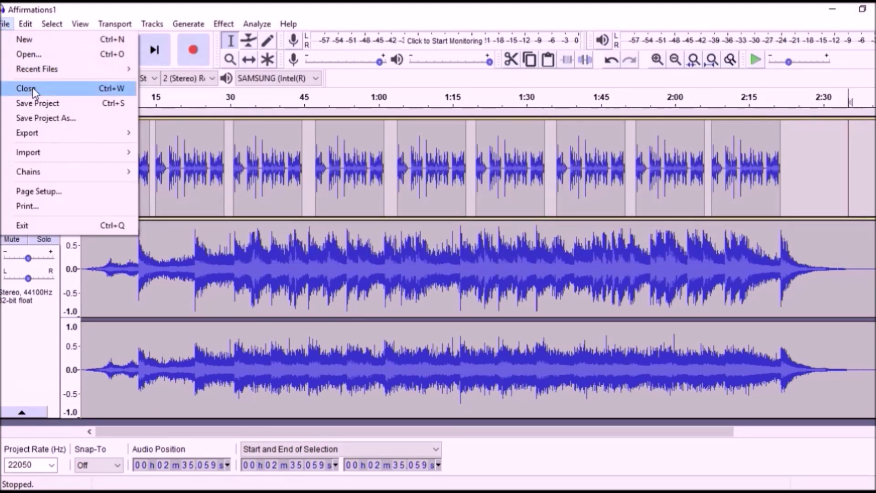
left_click(32, 87)
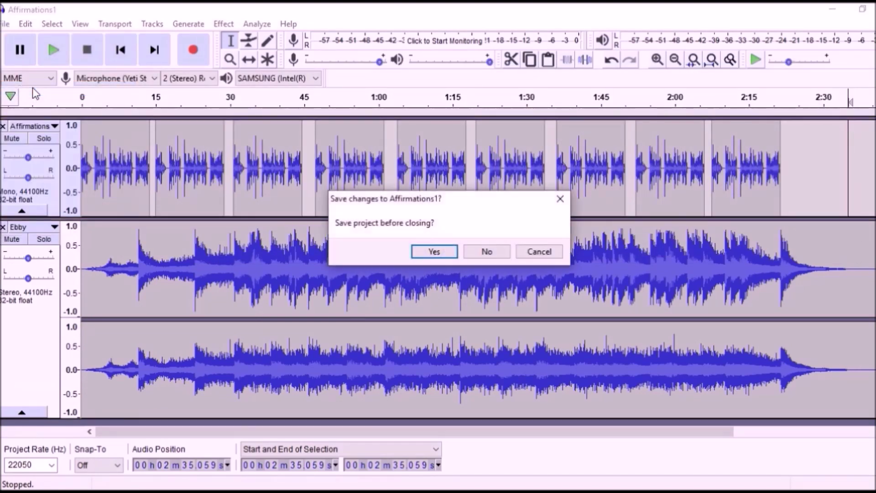
left_click(487, 251)
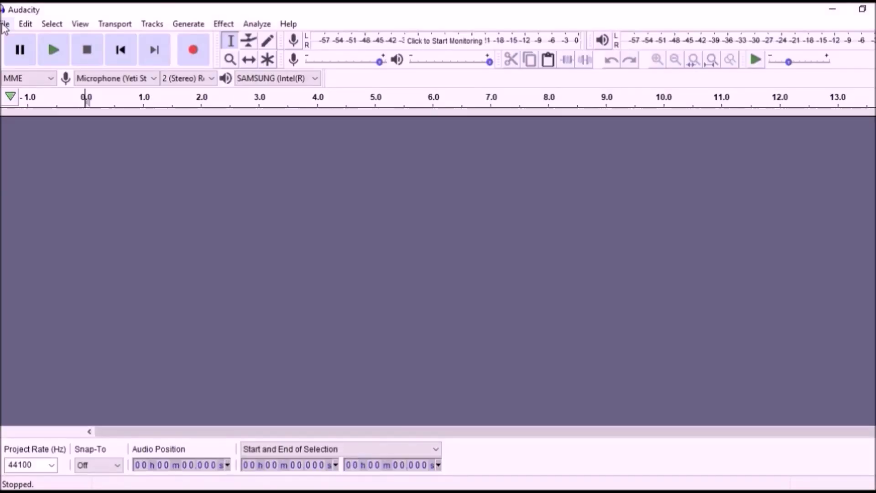
Import the Subliminal 1 MP3 as a new track
left_click(4, 25)
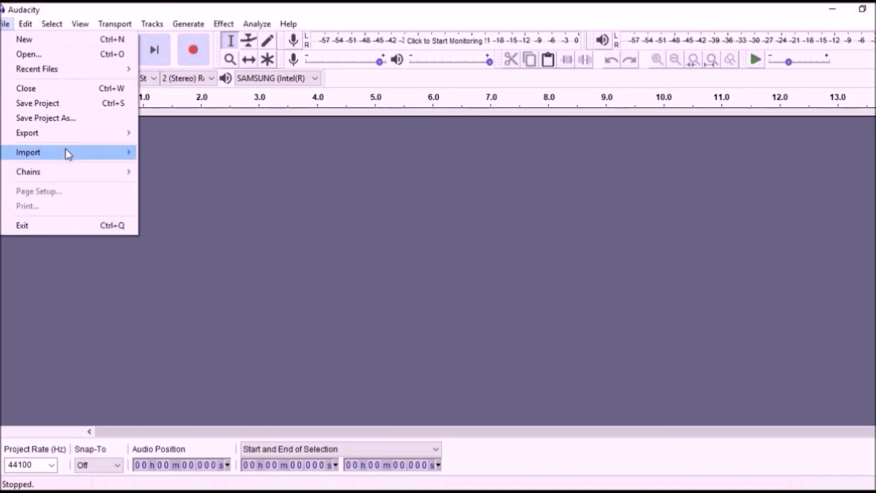
mouse_move(78, 153)
left_click(190, 152)
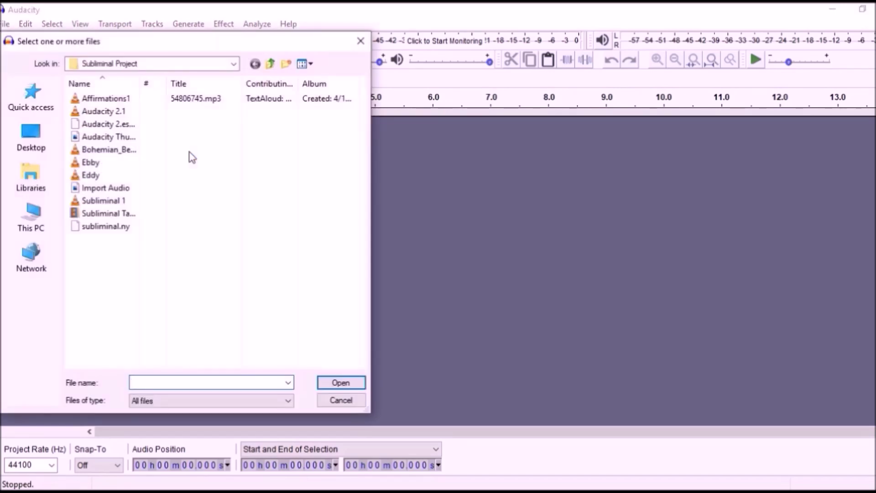
left_click(114, 201)
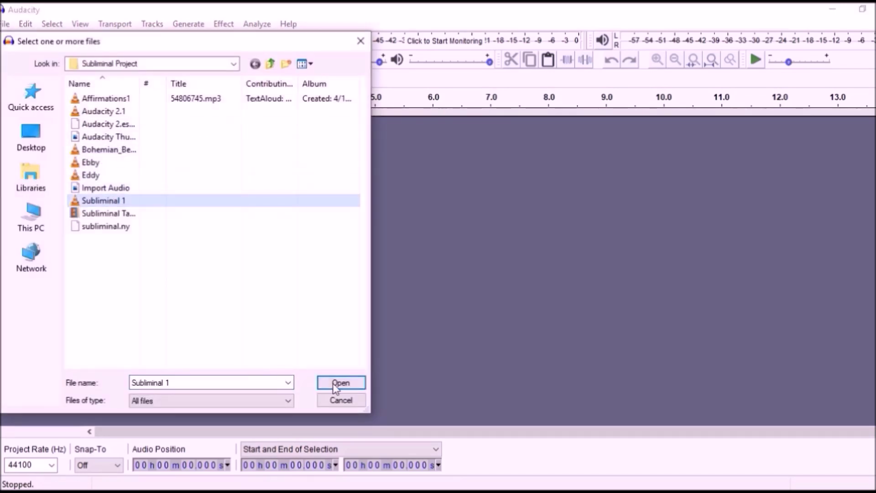
left_click(340, 382)
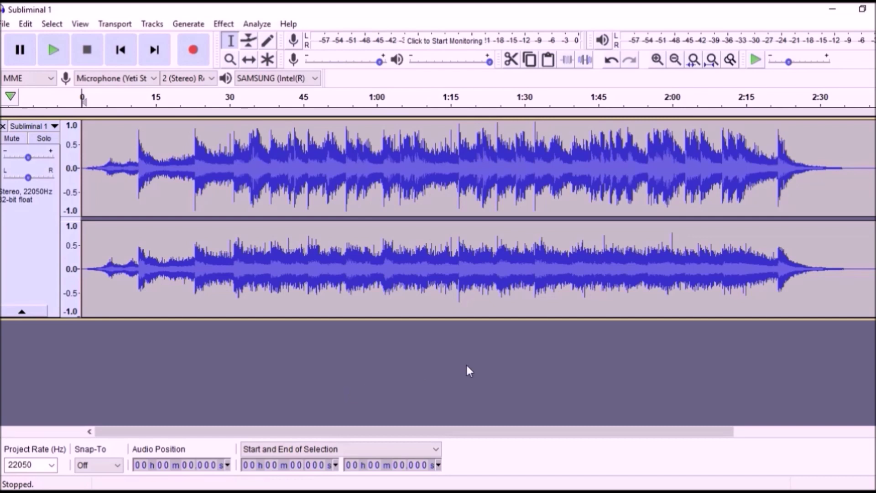
Copy the whole Subliminal 1 clip and paste copies after it until it runs to about 16:37
left_click(98, 196)
key("ctrl+c")
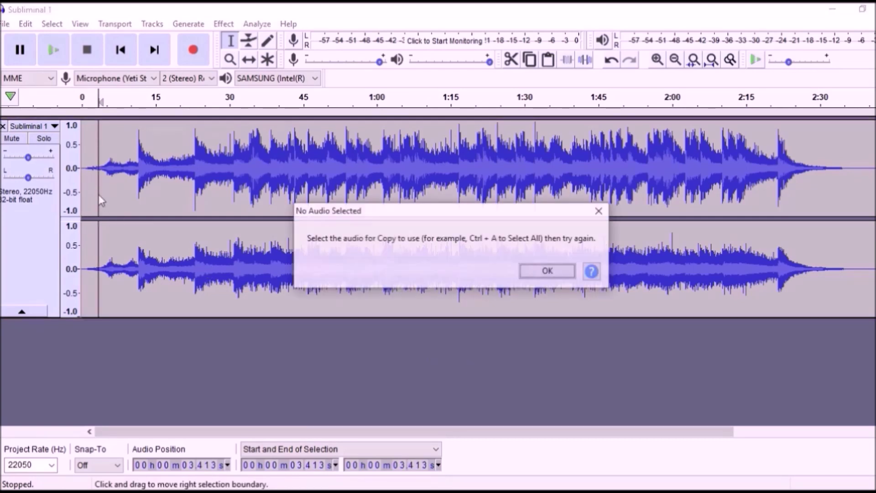
left_click(541, 275)
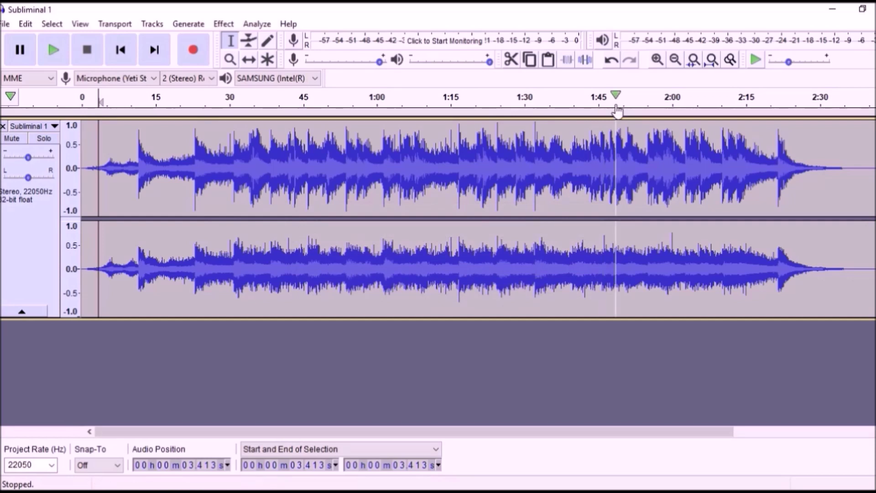
left_click(673, 62)
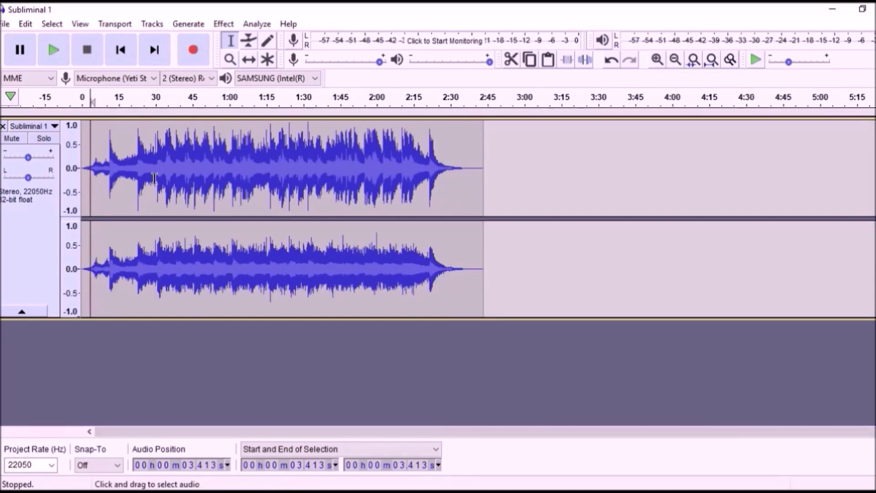
key("ctrl+a")
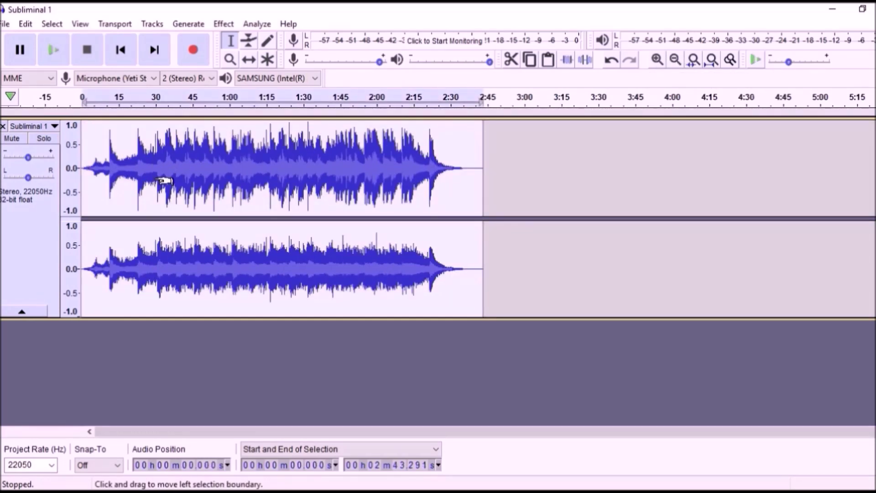
left_click(487, 192)
key("ctrl+v")
key("ctrl+v")
key("ctrl+v")
key("ctrl+v")
key("ctrl+v")
key("ctrl+3")
key("ctrl+3")
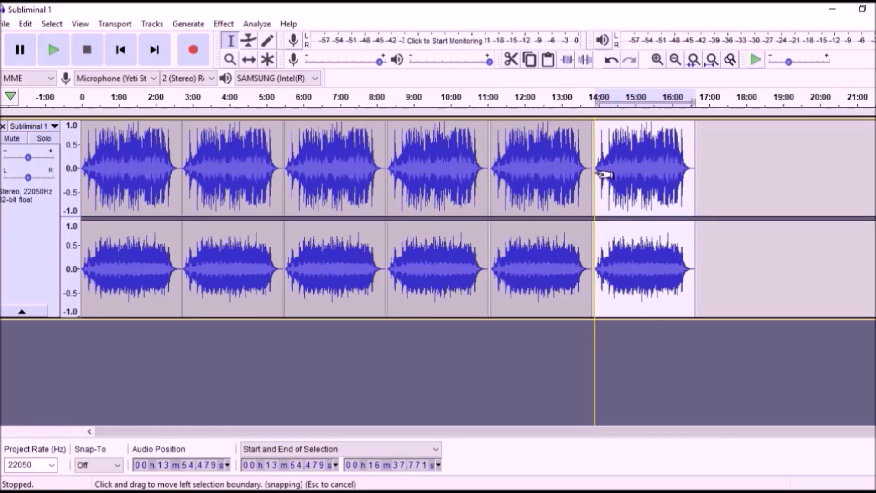
left_click(4, 25)
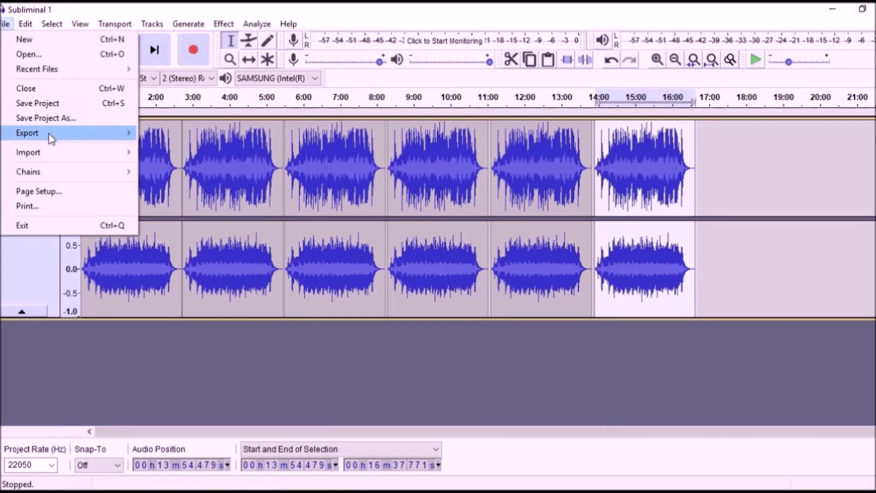
Export the looped track as an MP3, changing the file name to 'Subliminal EBBY'
mouse_move(91, 133)
left_click(184, 136)
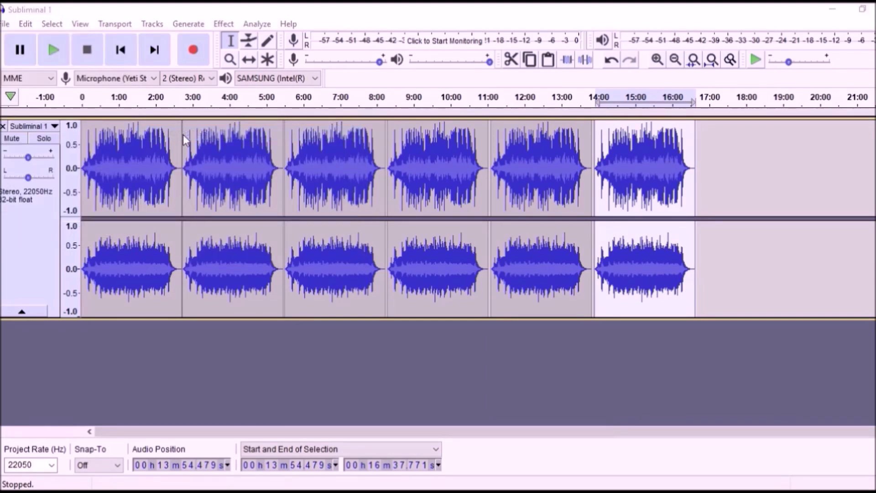
left_click(173, 278)
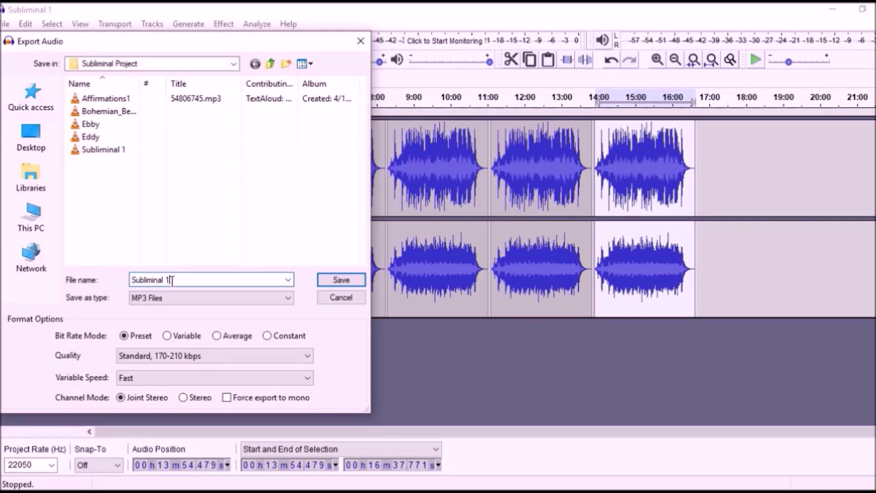
double_click(167, 279)
type("2")
key("BackSpace")
type("EBBY")
left_click(336, 280)
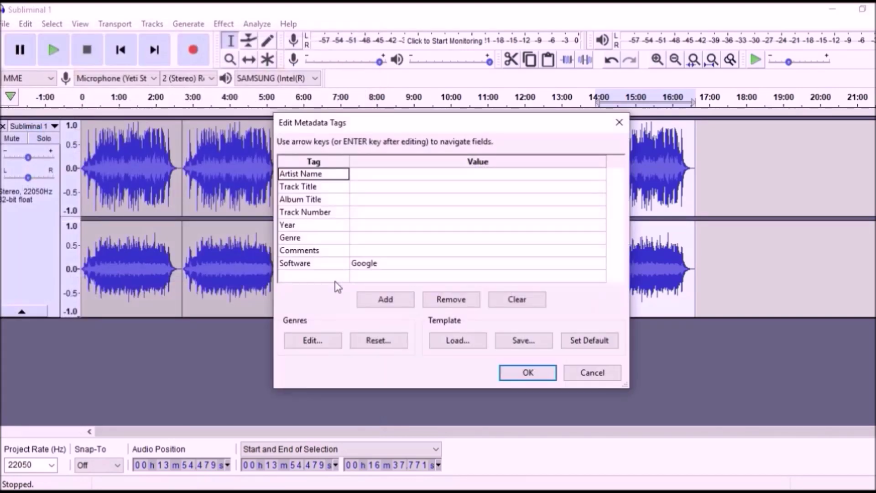